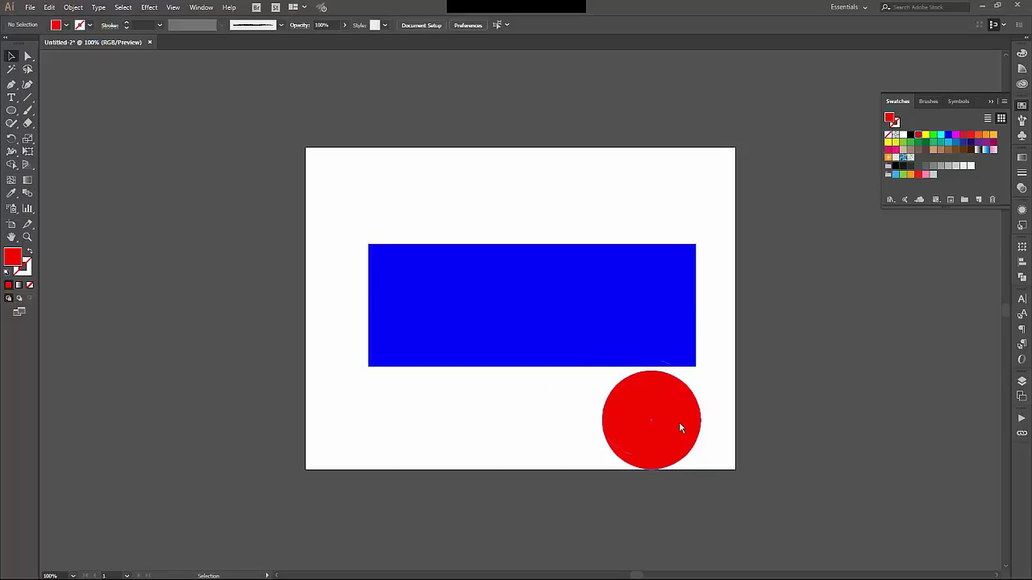
# Step: Drag the red circle over the blue rectangle's right end and select both shapes
pyautogui.moveTo(678, 421); pyautogui.dragTo(675, 294)
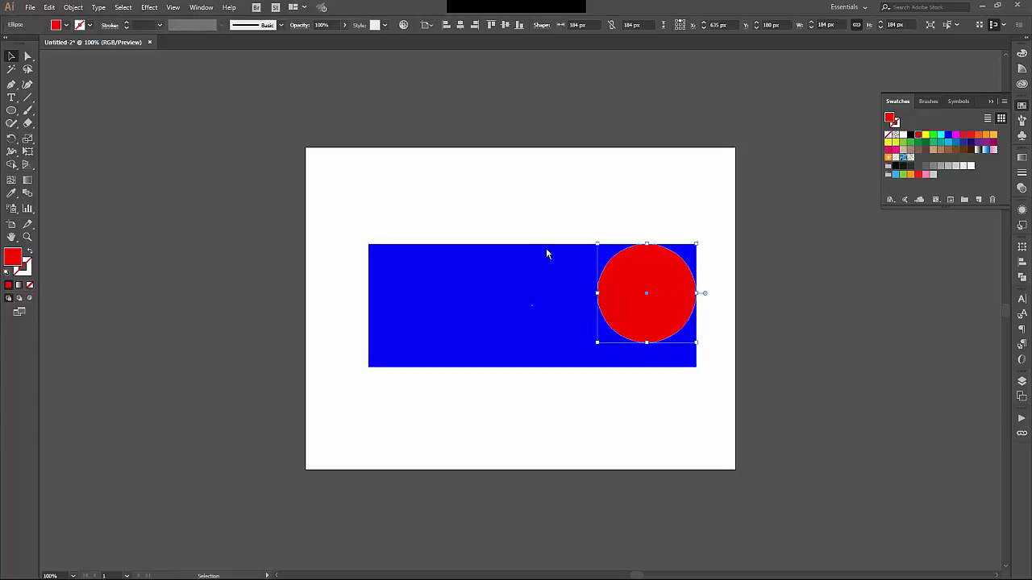
pyautogui.moveTo(546, 219); pyautogui.dragTo(672, 318)
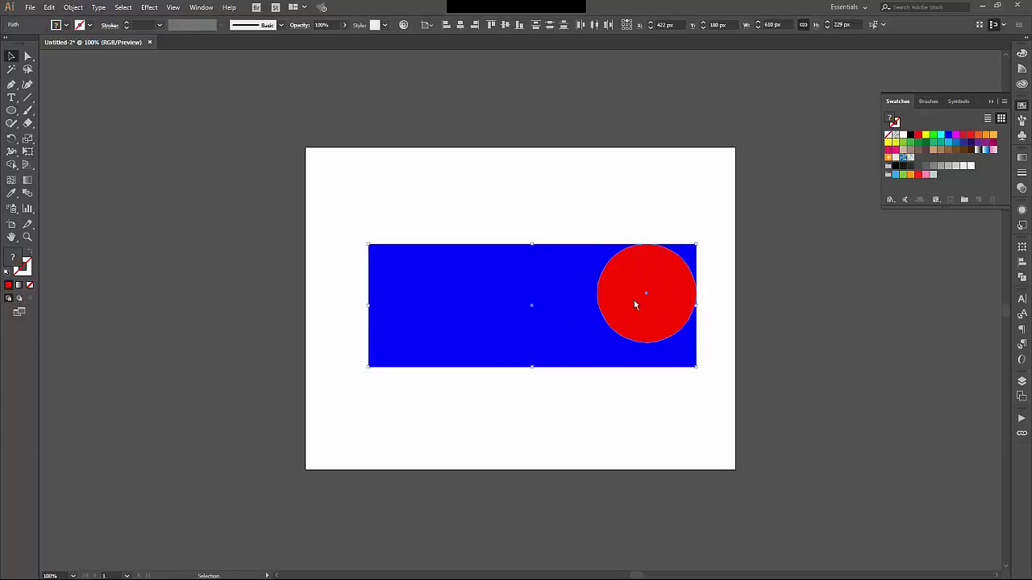
pyautogui.click(75, 7)
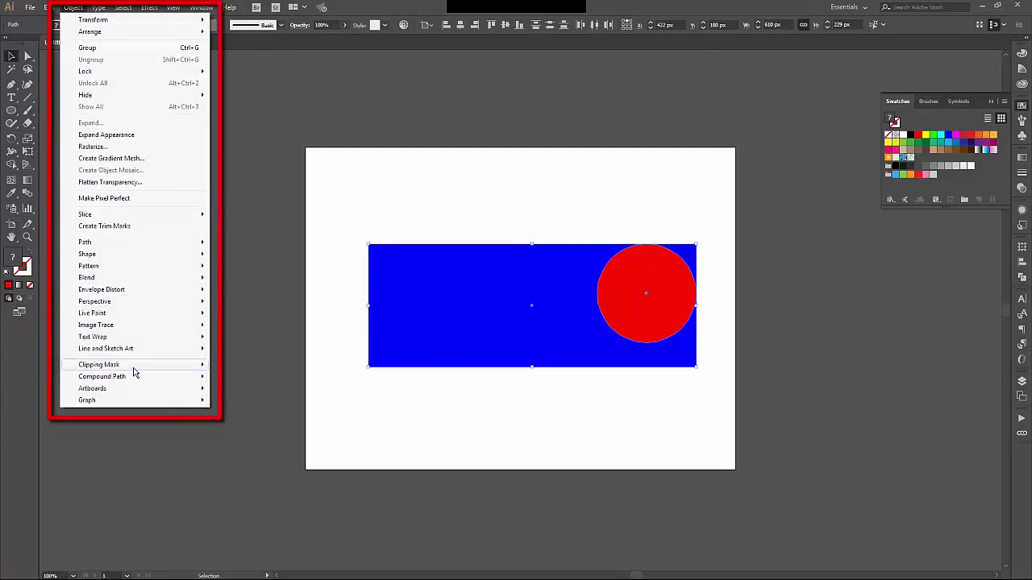
# Step: Apply Clipping Mask > Make so the blue rectangle is trimmed to the red circle's shape
pyautogui.moveTo(133, 368)
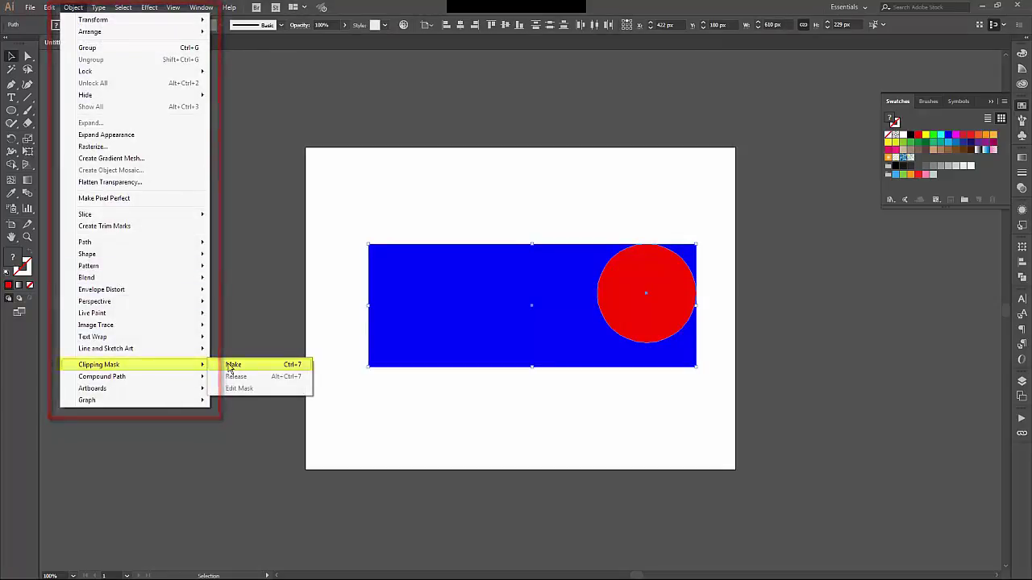
pyautogui.click(231, 365)
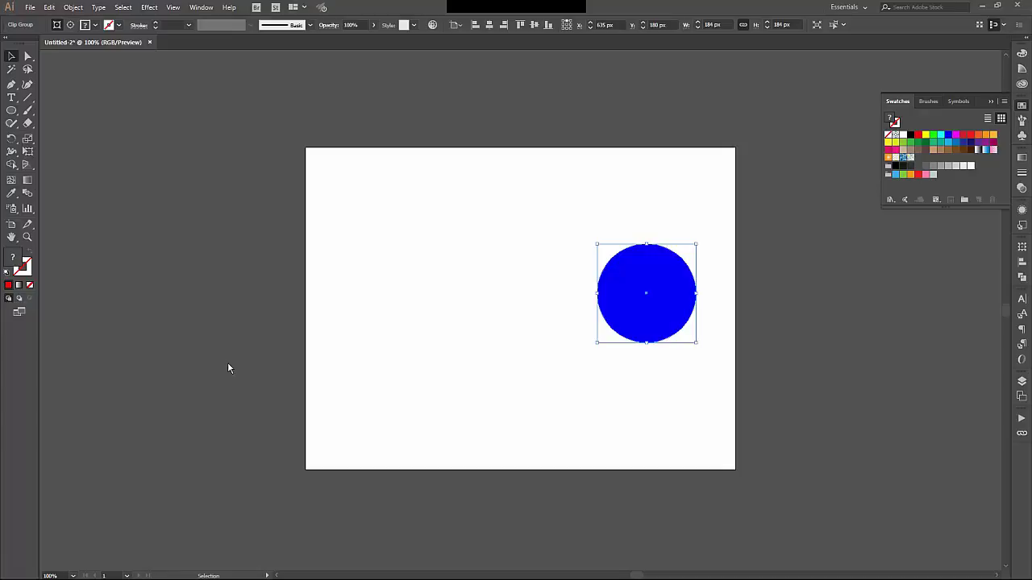
# Step: Inside the clip group, move the clipping circle up and right so the rectangle's edges cut it
pyautogui.doubleClick(627, 308)
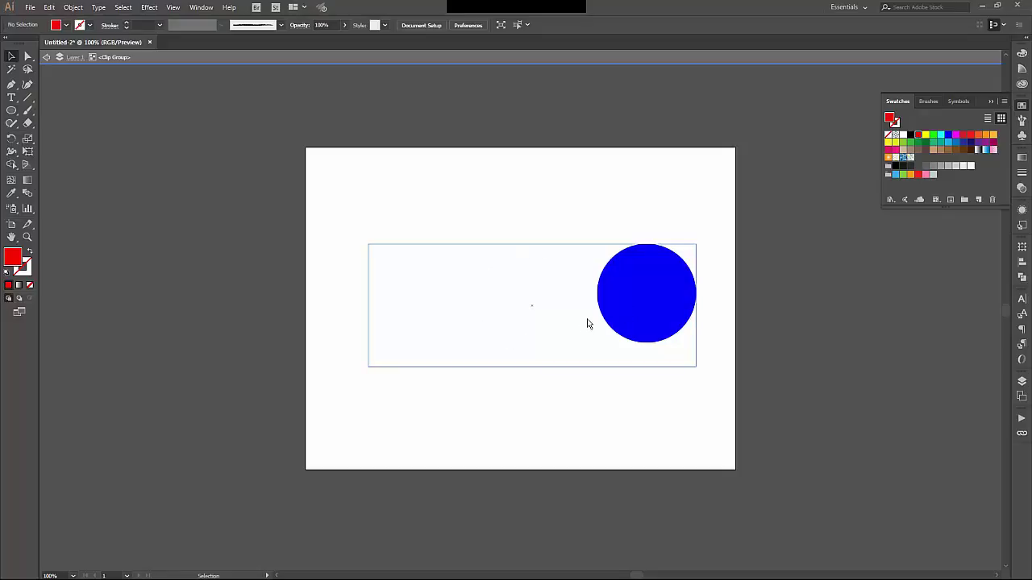
pyautogui.click(611, 265)
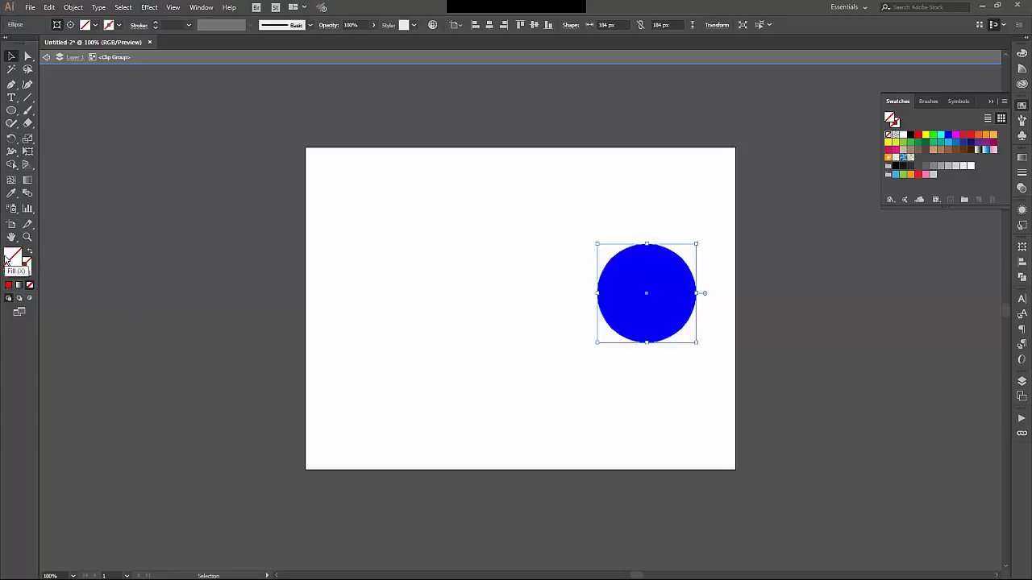
pyautogui.moveTo(619, 258); pyautogui.dragTo(649, 233)
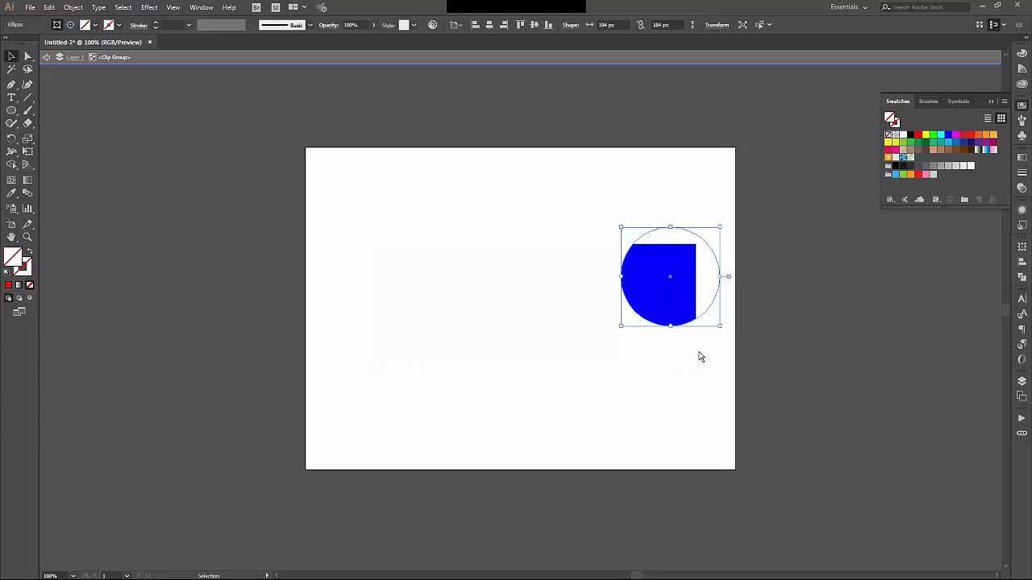
pyautogui.click(689, 427)
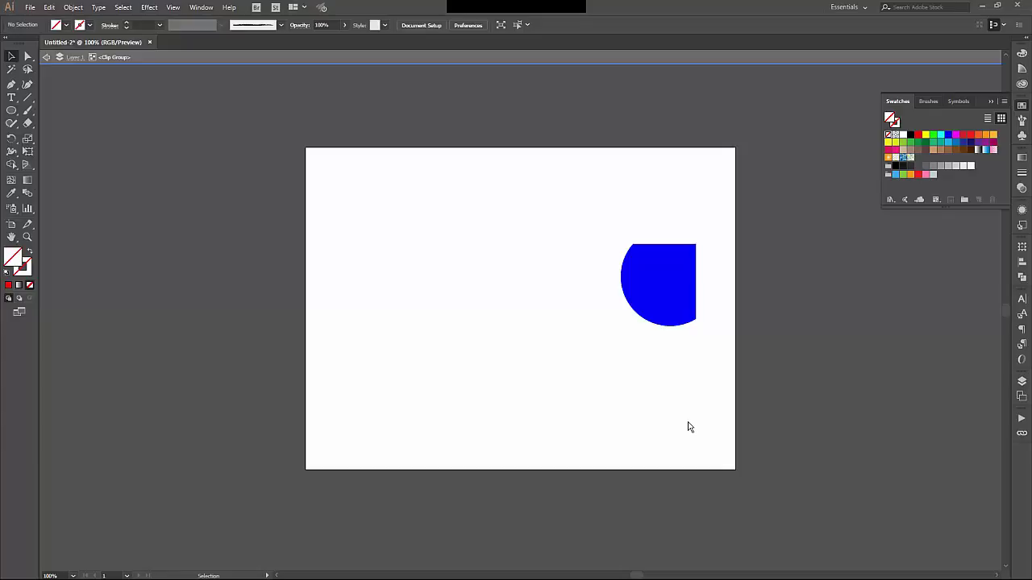
# Step: Nudge the hidden rectangle slightly up-right, then exit the clip group's isolation mode
pyautogui.click(675, 289)
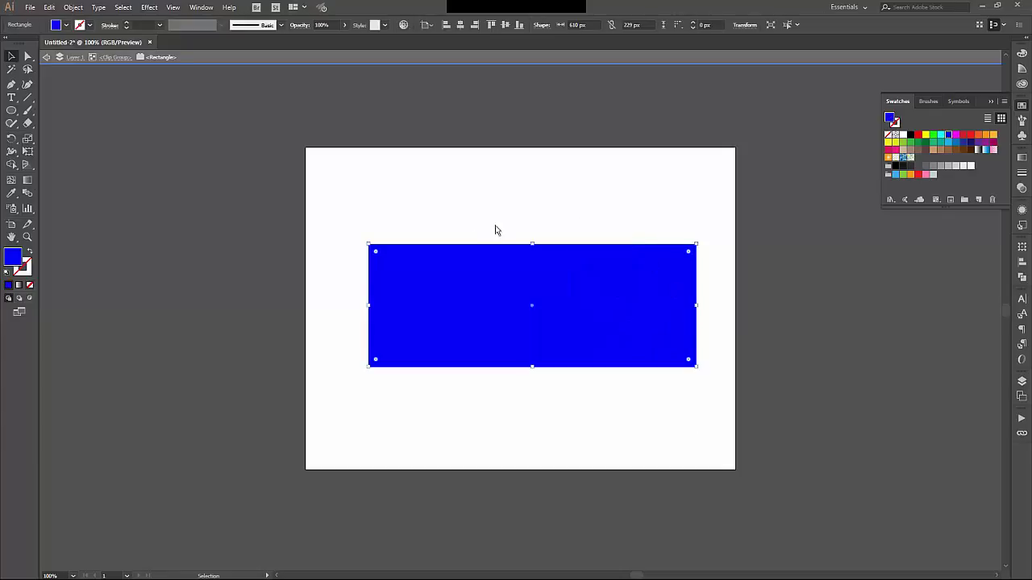
pyautogui.moveTo(490, 289); pyautogui.dragTo(506, 279)
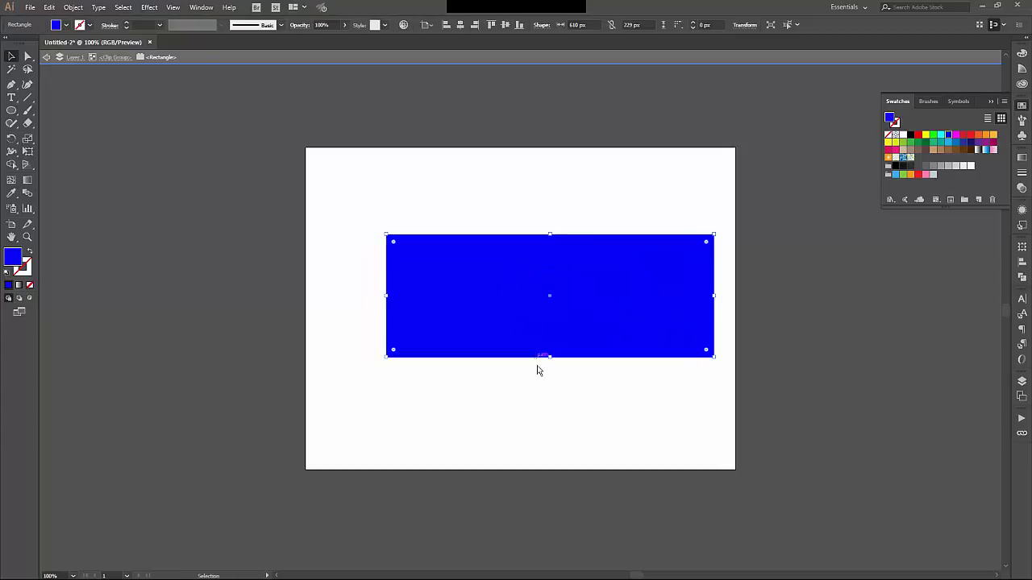
pyautogui.doubleClick(547, 425)
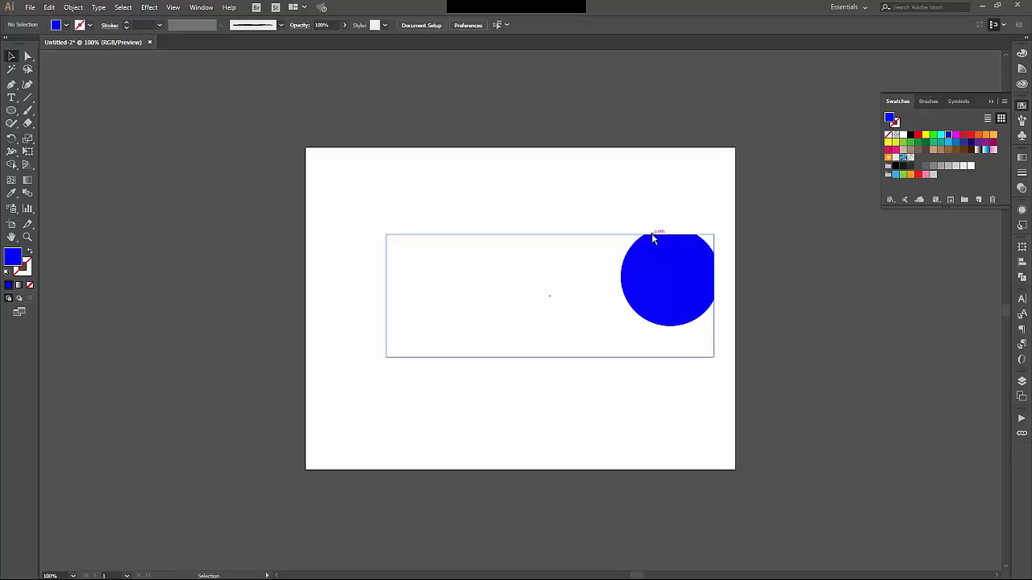
# Step: Delete the clipped shape and draw two circles side by side, colouring the right one red
pyautogui.press('Delete')
pyautogui.press('l')
pyautogui.moveTo(415, 247); pyautogui.dragTo(511, 305)
pyautogui.moveTo(553, 234); pyautogui.dragTo(649, 327)
pyautogui.click(919, 136)
pyautogui.press('v')
pyautogui.click(746, 177)
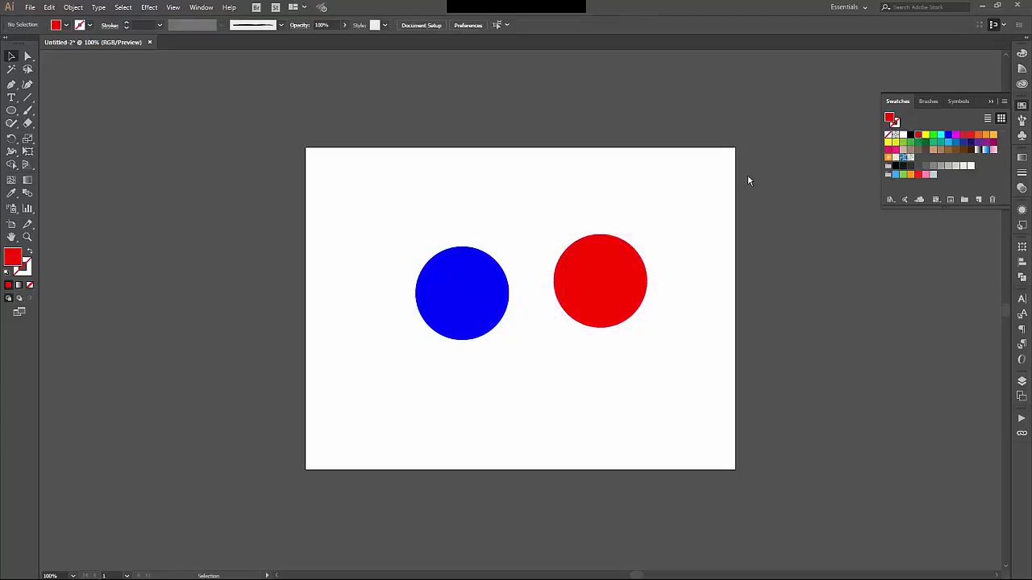
# Step: Slide the red circle left to overlap the blue circle, then select both circles
pyautogui.moveTo(587, 284); pyautogui.dragTo(510, 294)
pyautogui.click(342, 265)
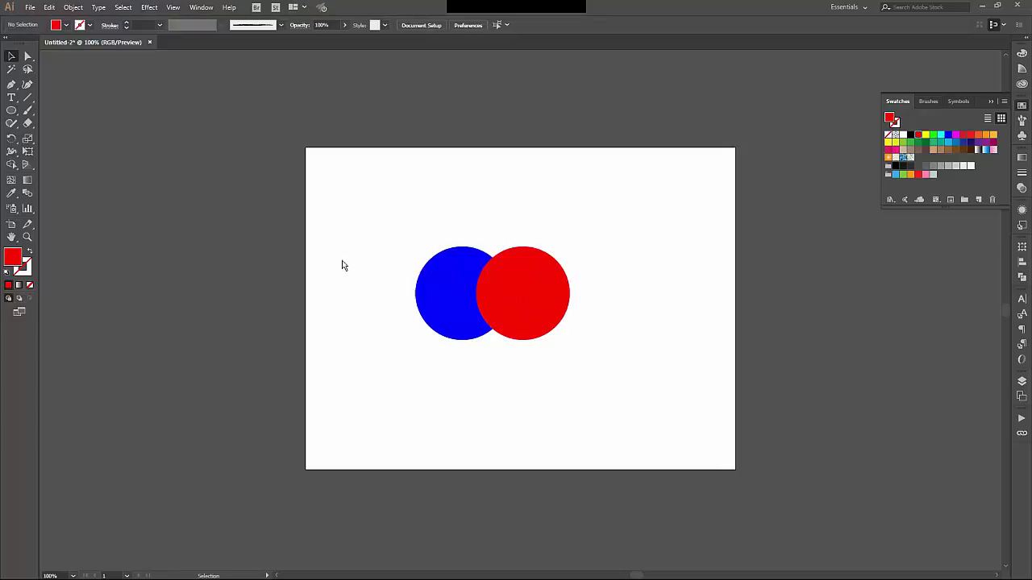
pyautogui.moveTo(369, 228); pyautogui.dragTo(542, 329)
pyautogui.click(75, 8)
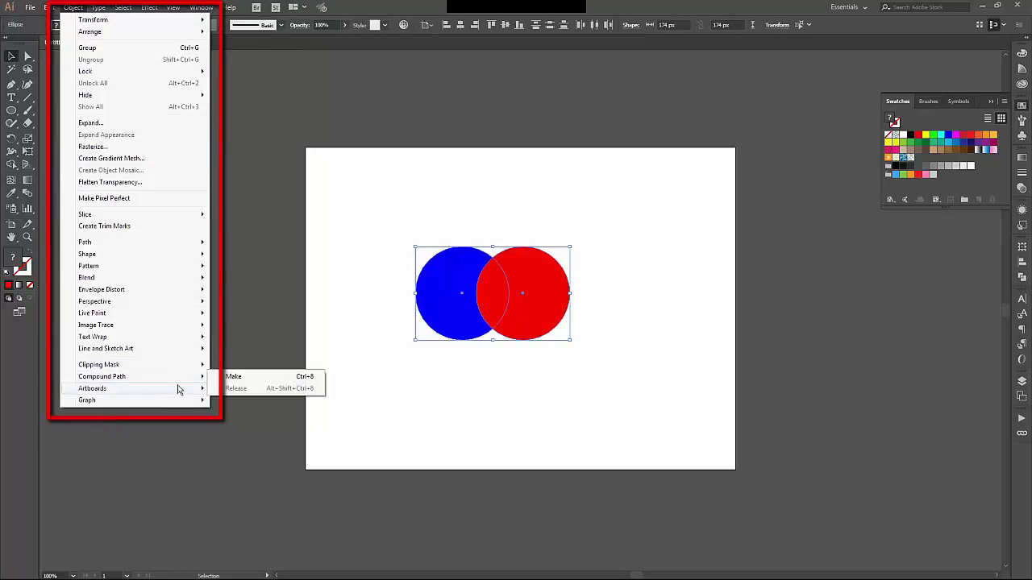
# Step: Apply Compound Path > Make to the two circles, cutting their overlap out as a hole
pyautogui.click(226, 375)
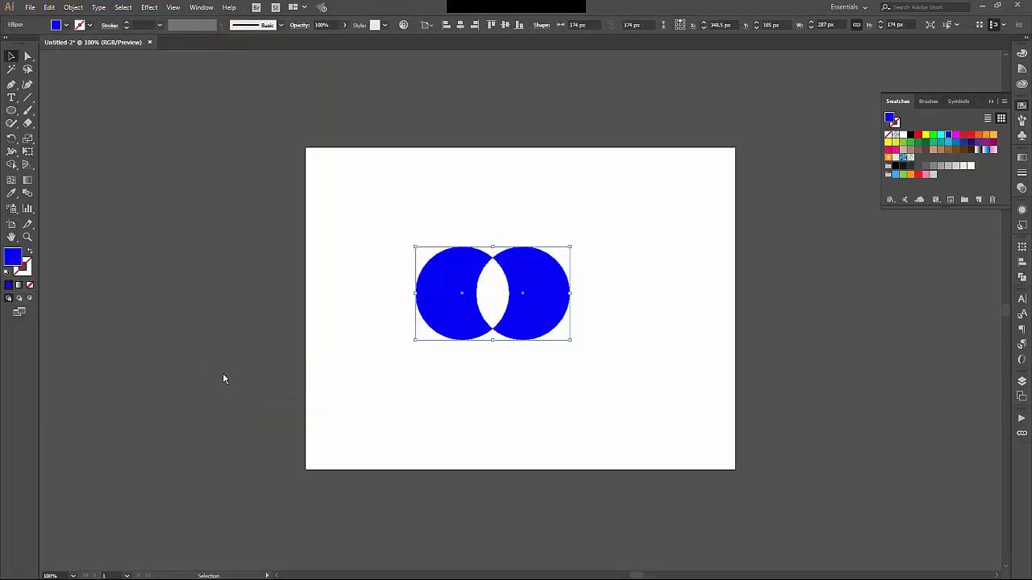
pyautogui.click(330, 440)
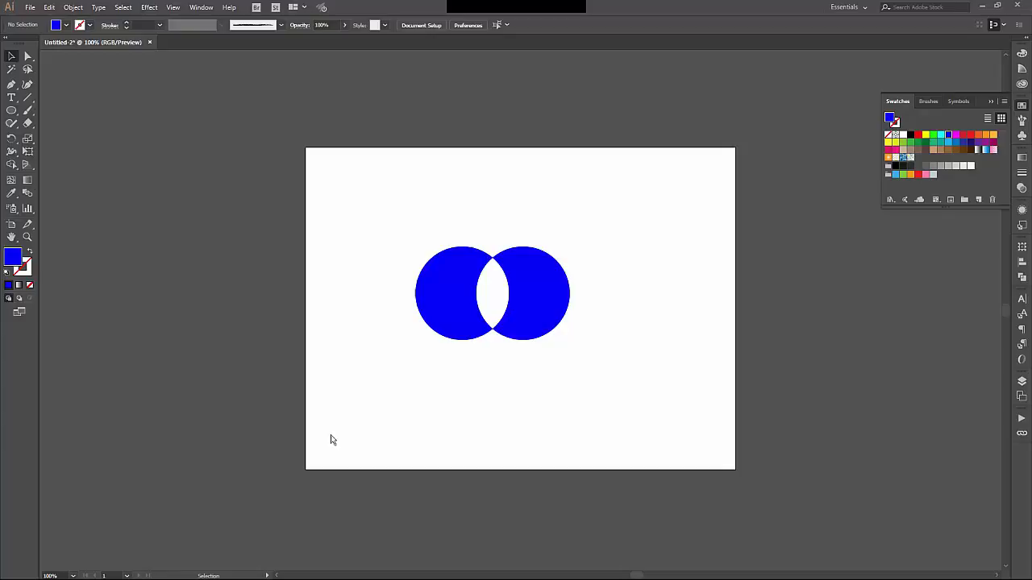
# Step: Draw a large circle at the artboard's top-left and a small circle at its centre
pyautogui.click(11, 111)
pyautogui.moveTo(314, 158); pyautogui.dragTo(393, 245)
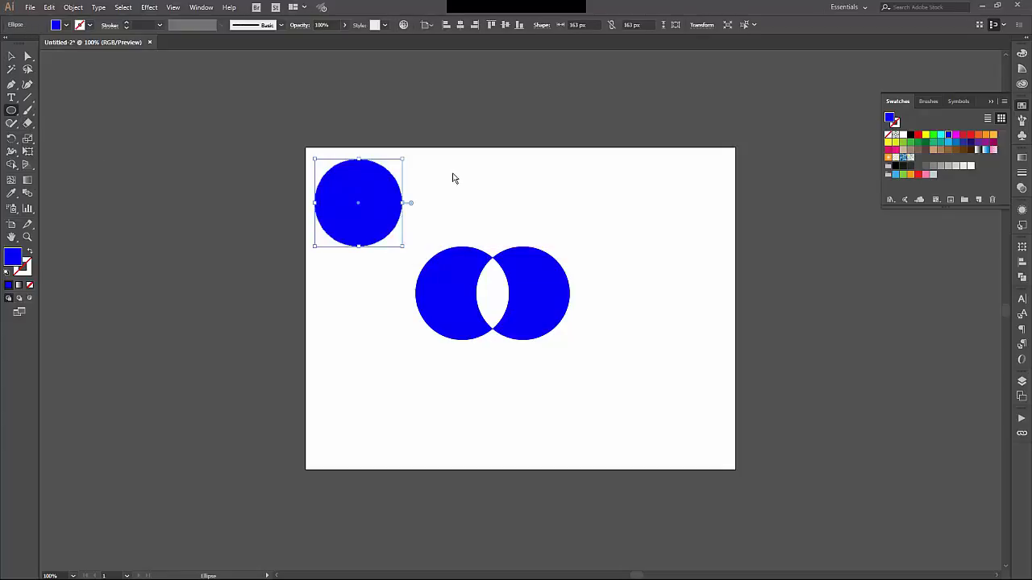
pyautogui.moveTo(466, 185); pyautogui.dragTo(361, 212)
# Step: Select both circles and make them a compound path, leaving a blue ring
pyautogui.press('v')
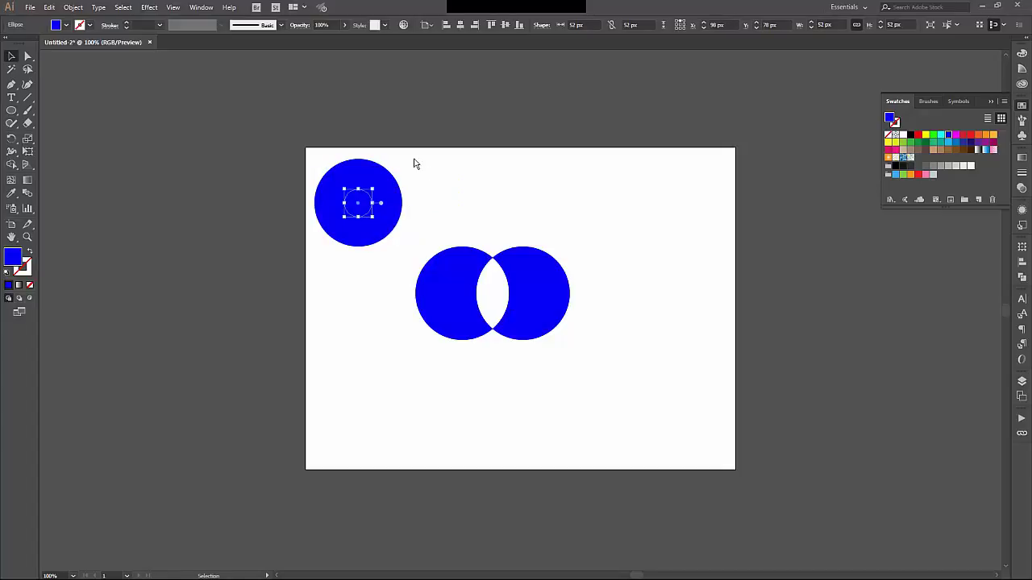
pyautogui.moveTo(414, 164); pyautogui.dragTo(323, 230)
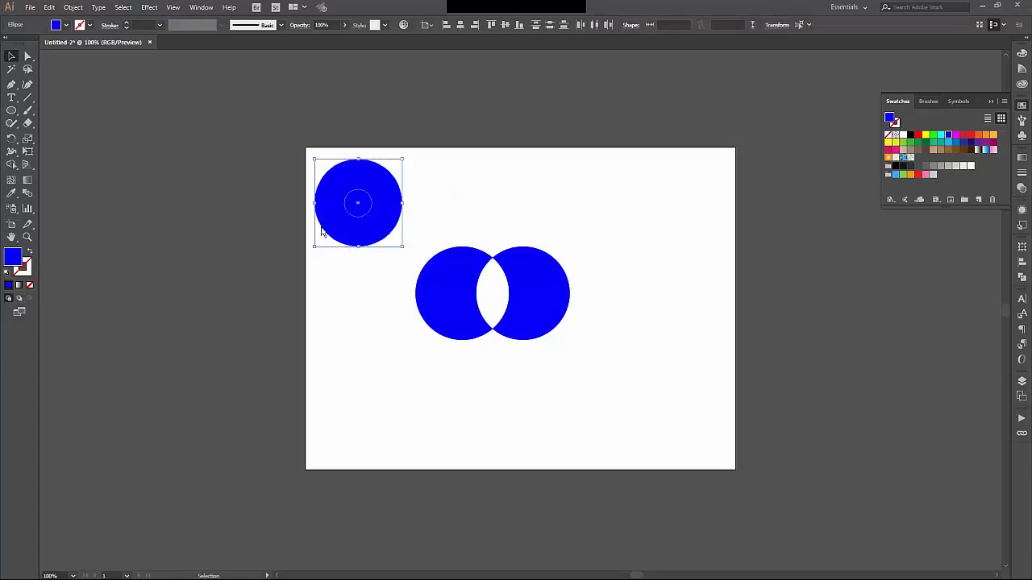
pyautogui.click(85, 7)
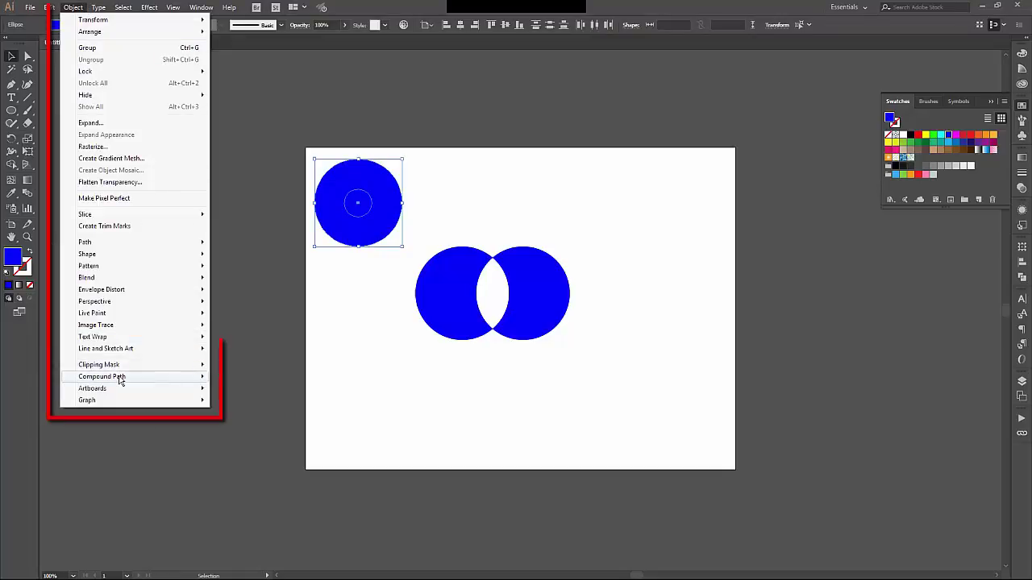
pyautogui.moveTo(120, 379)
pyautogui.click(231, 377)
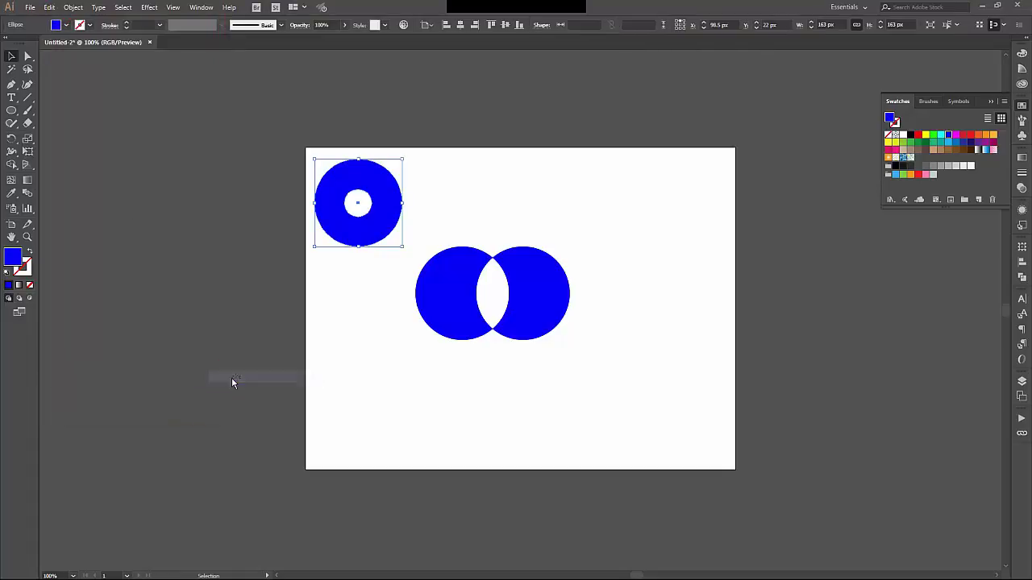
pyautogui.click(271, 379)
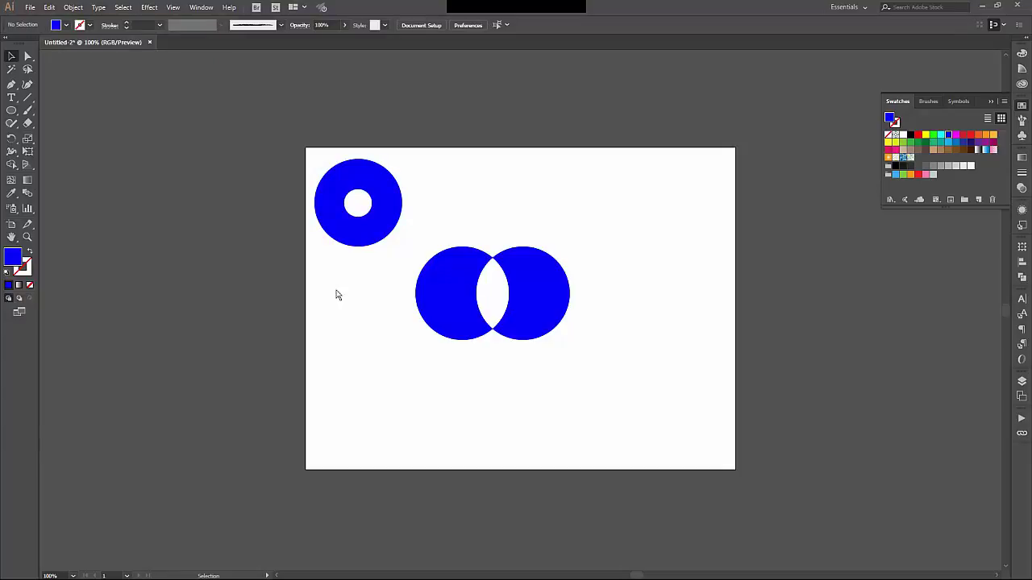
pyautogui.moveTo(362, 244); pyautogui.dragTo(419, 322)
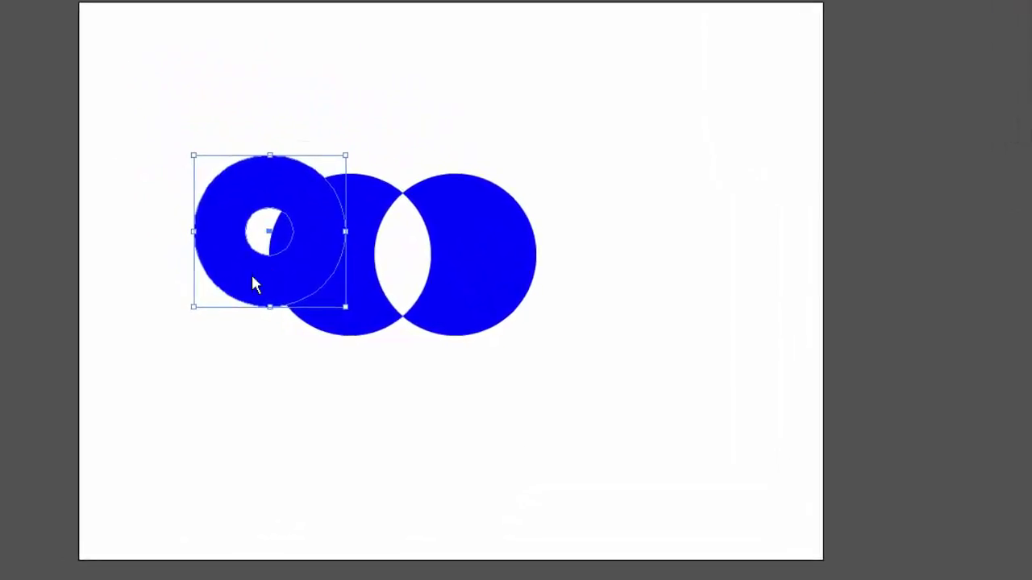
pyautogui.moveTo(271, 286); pyautogui.dragTo(182, 178)
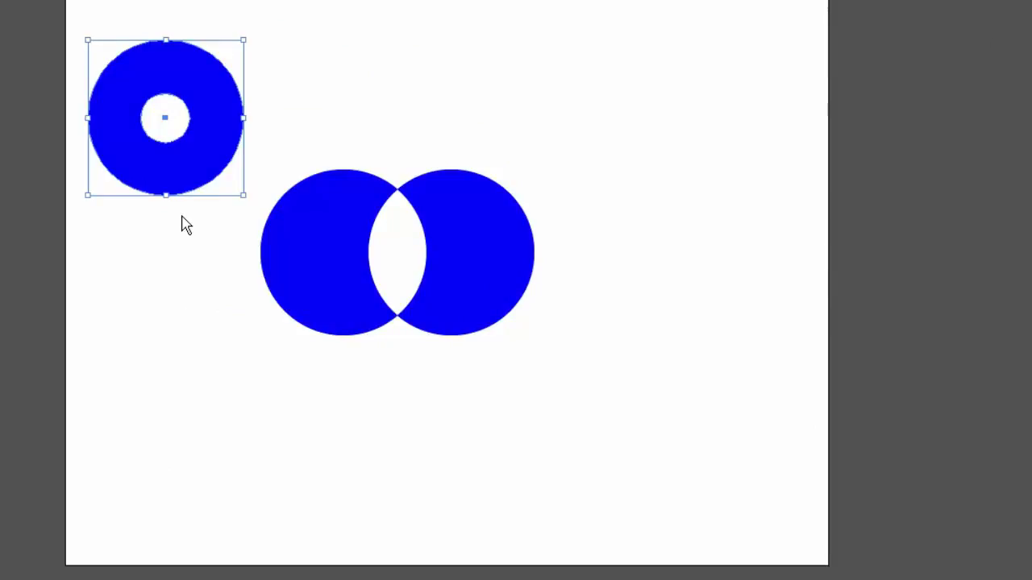
# Step: In isolation mode, move the ring's inner hole toward its left side
pyautogui.doubleClick(174, 153)
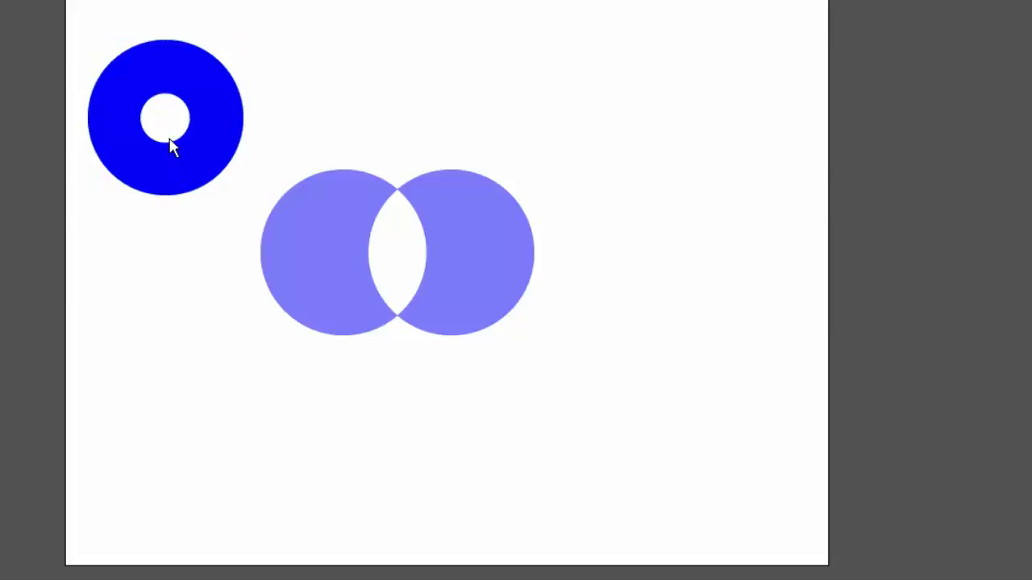
pyautogui.click(161, 143)
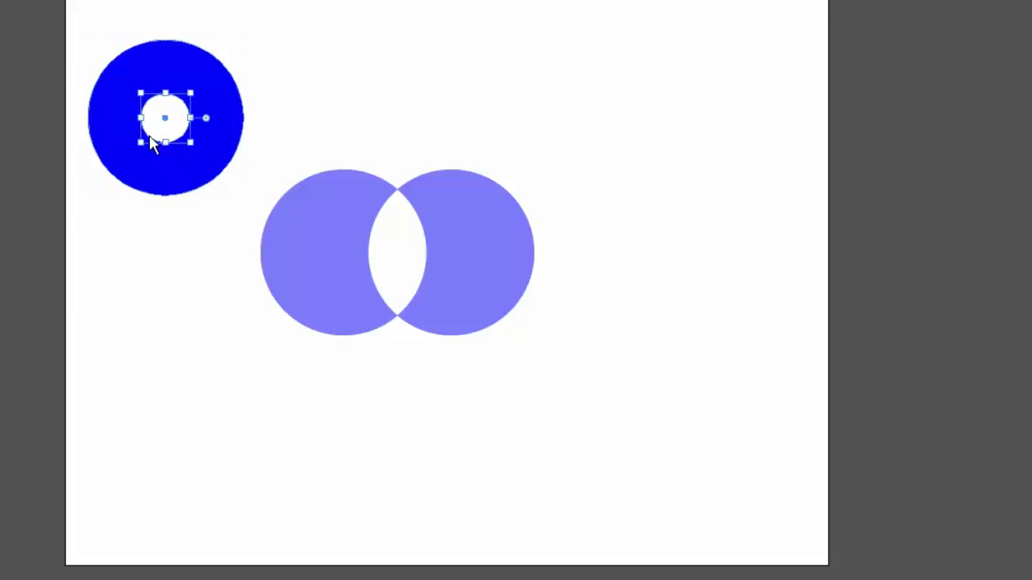
pyautogui.moveTo(152, 138); pyautogui.dragTo(97, 140)
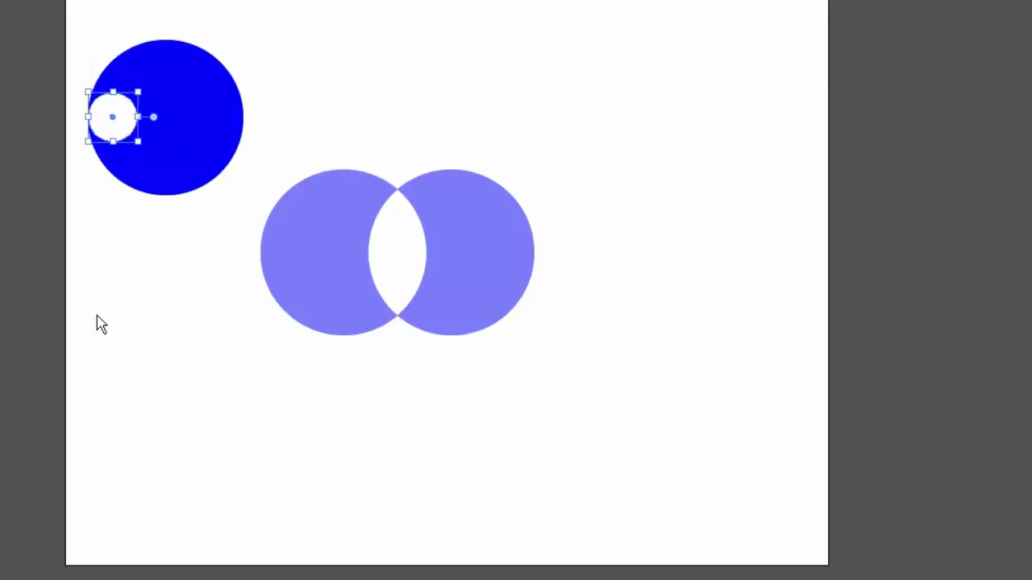
pyautogui.doubleClick(97, 316)
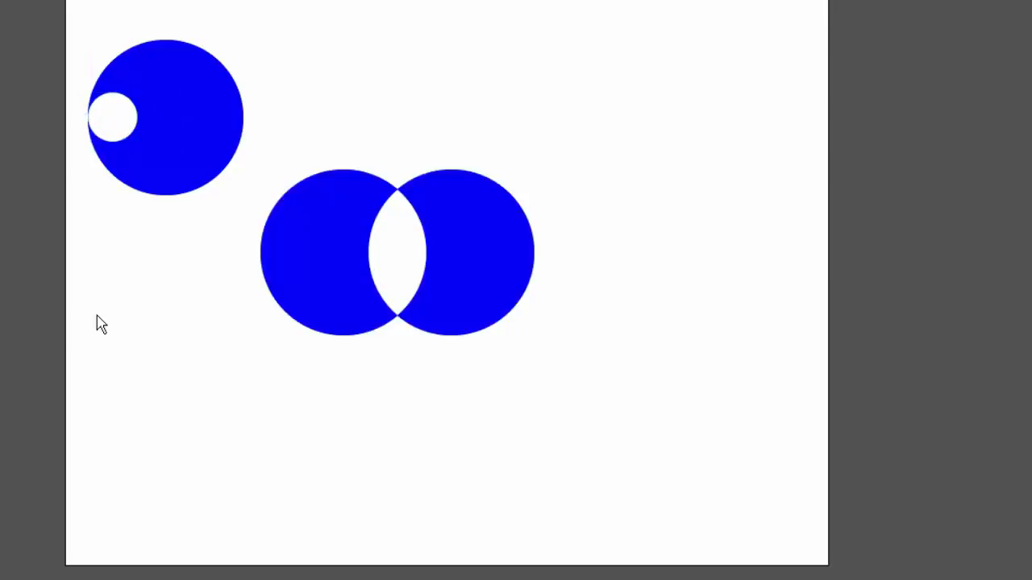
# Step: Move the ring onto the right circle, then back to the artboard's top-left corner
pyautogui.click(120, 121)
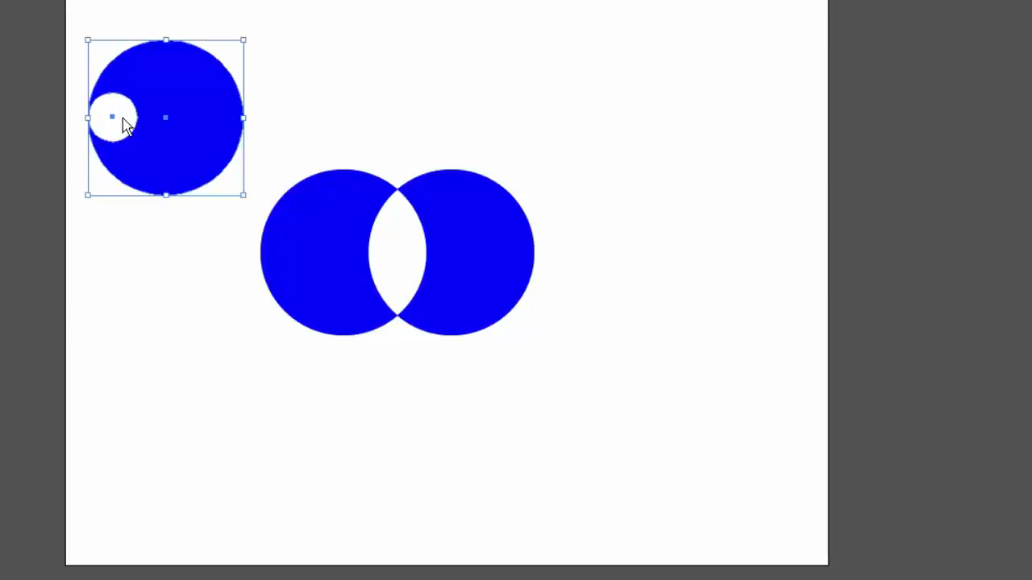
pyautogui.moveTo(184, 92); pyautogui.dragTo(561, 163)
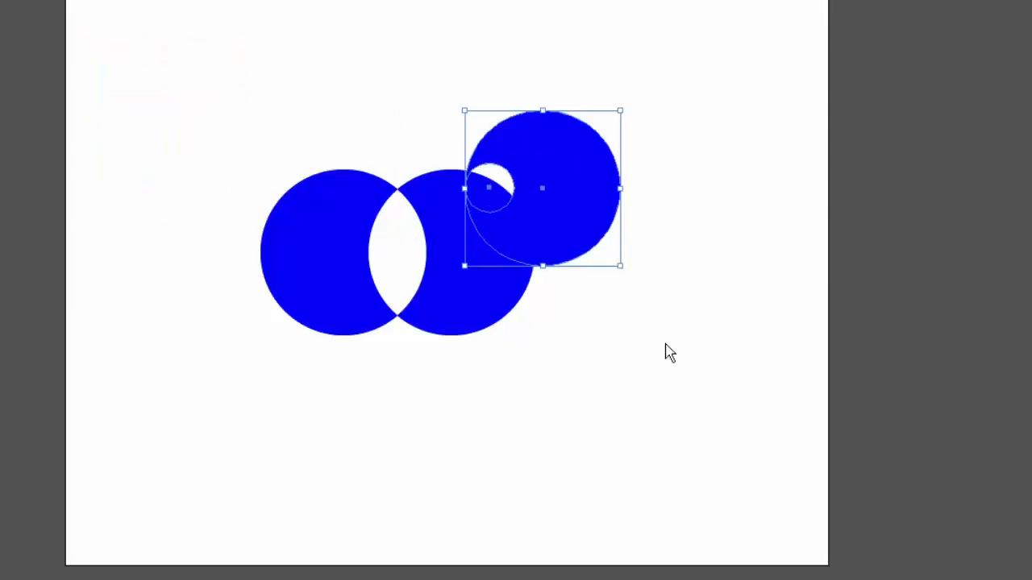
pyautogui.click(669, 352)
pyautogui.moveTo(598, 222); pyautogui.dragTo(252, 147)
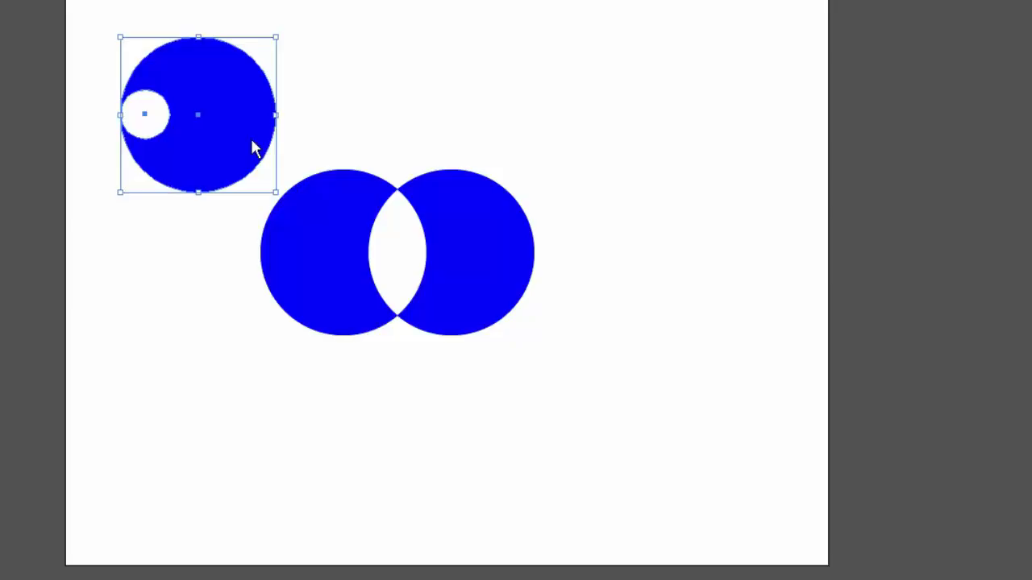
# Step: Push the inner hole past the ring's left edge so it straddles the rim
pyautogui.doubleClick(165, 113)
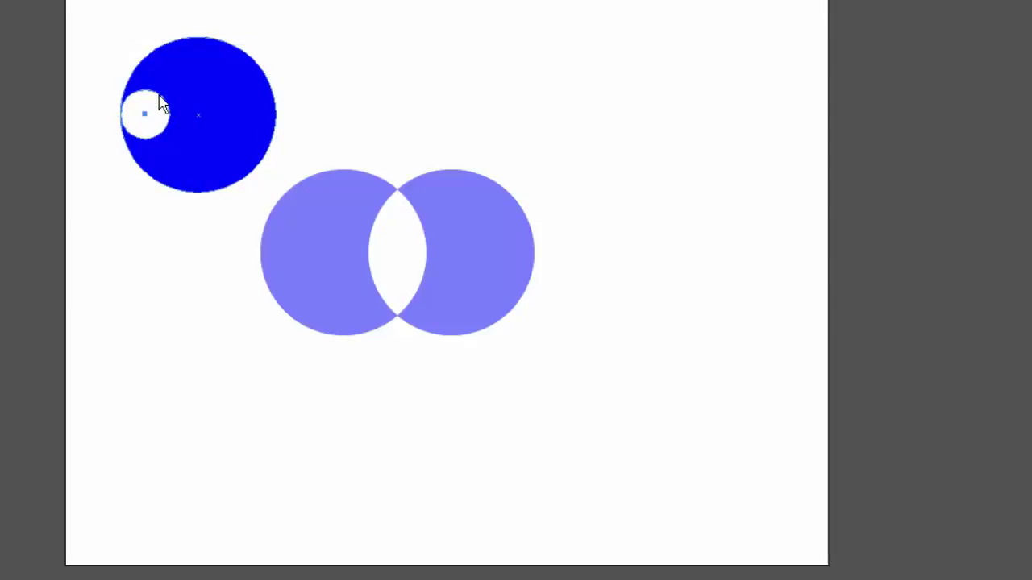
pyautogui.click(160, 104)
pyautogui.moveTo(160, 104); pyautogui.dragTo(140, 95)
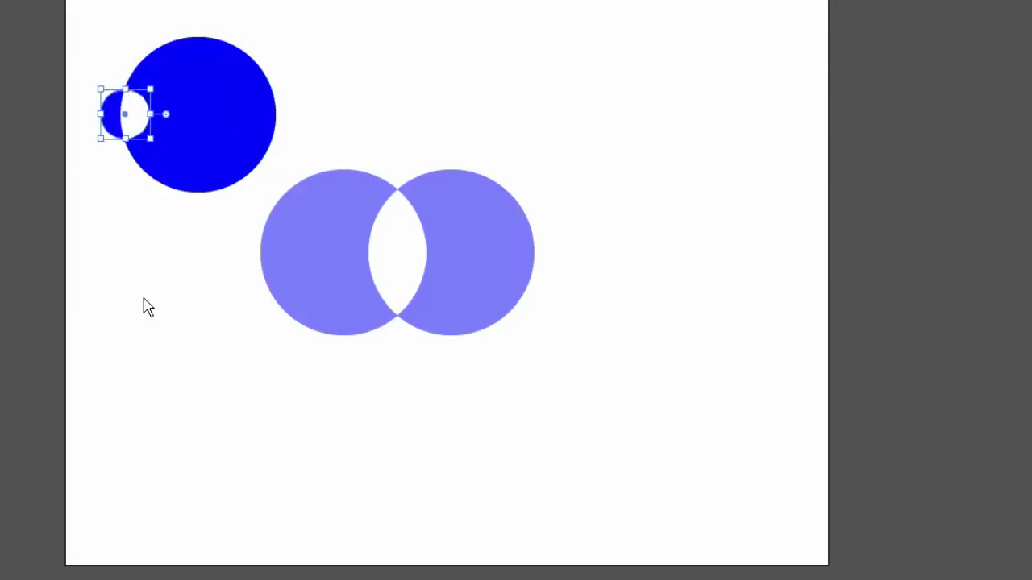
pyautogui.doubleClick(143, 306)
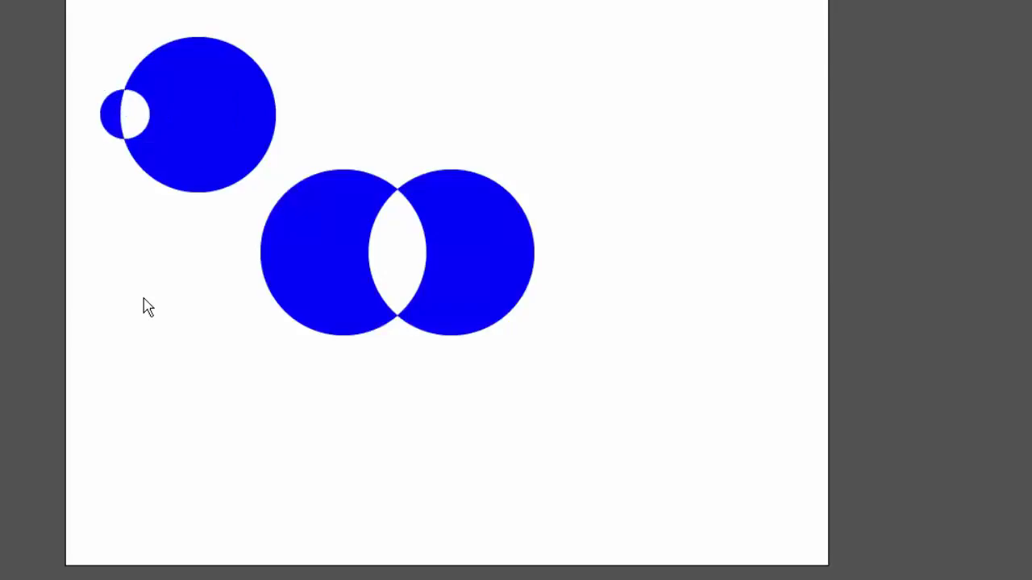